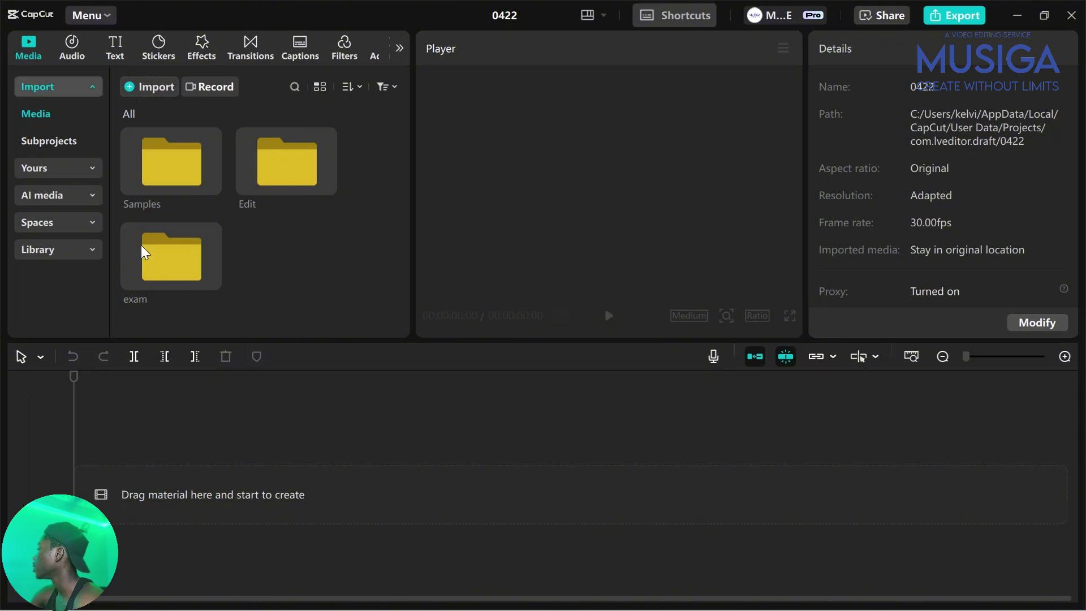
# Add a 3-second Custom adjustment layer (Adjustment2) to the timeline, then return to the Media library.
pyautogui.click(399, 48)
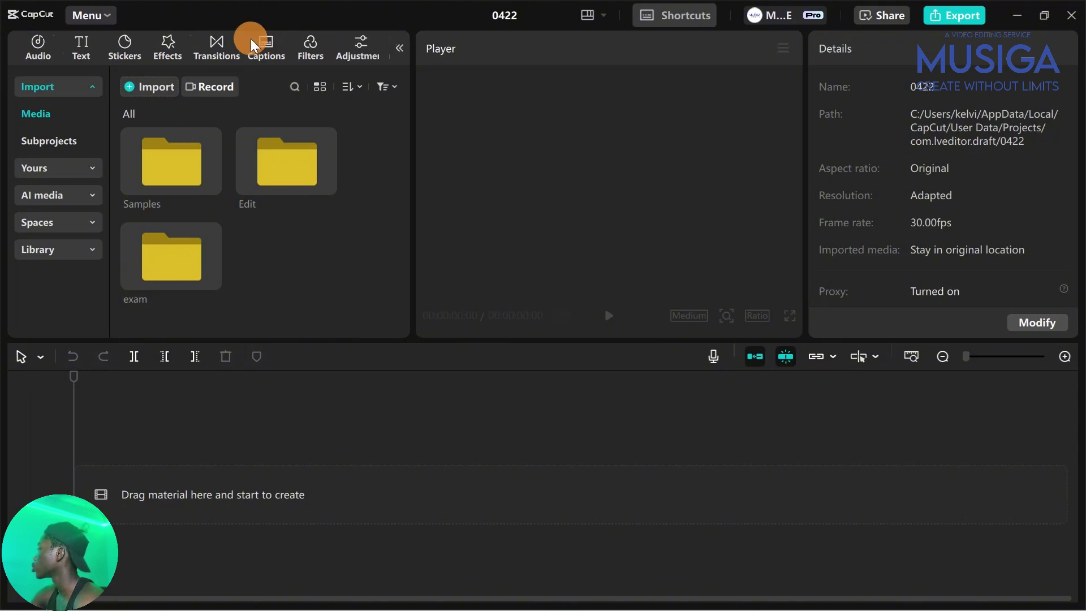
pyautogui.click(367, 48)
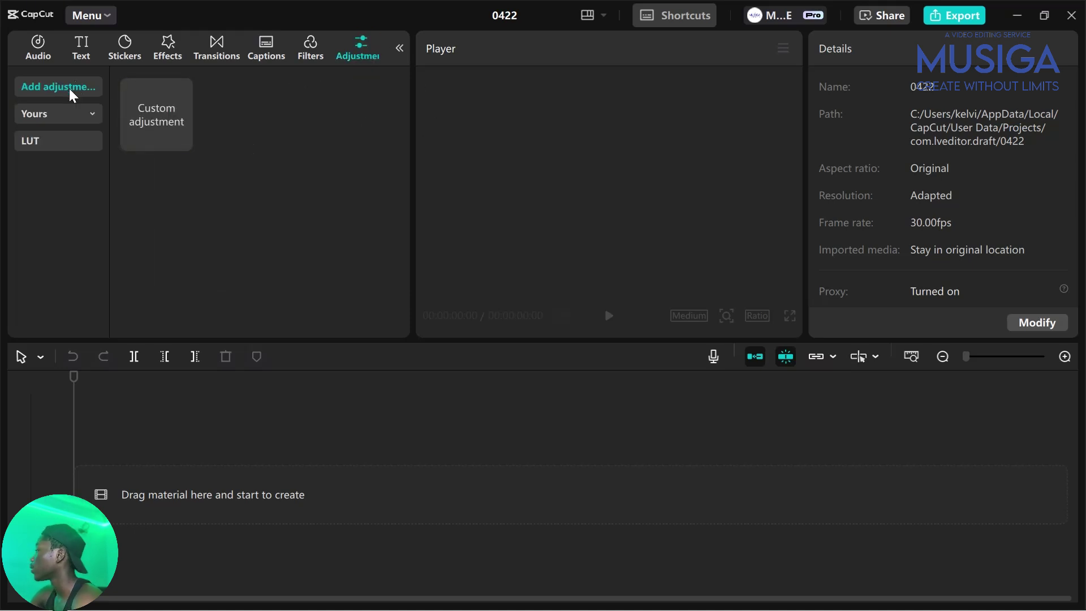
pyautogui.moveTo(130, 92)
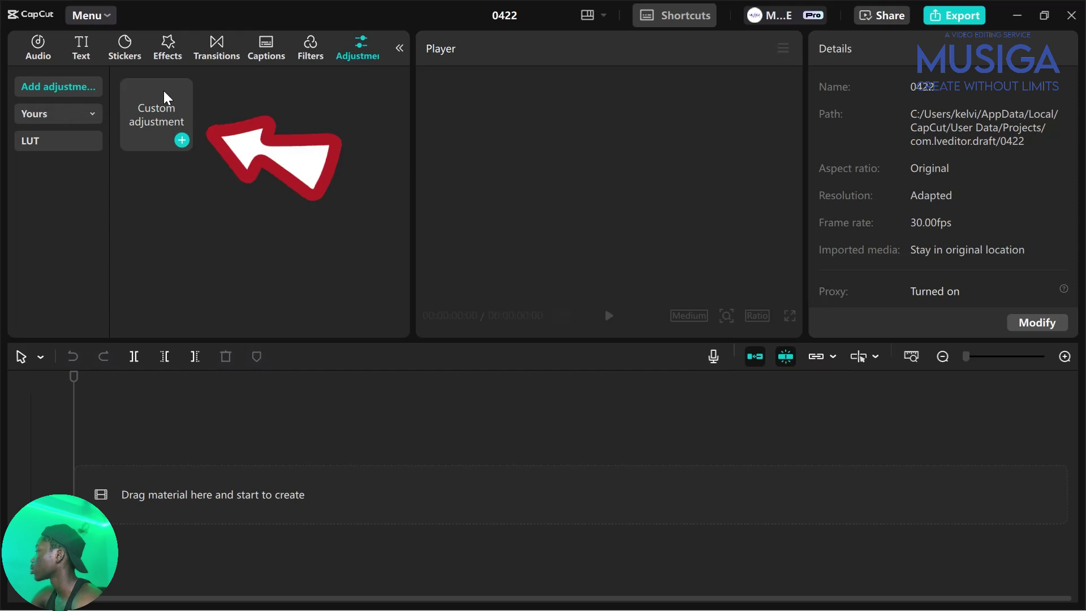
pyautogui.click(181, 140)
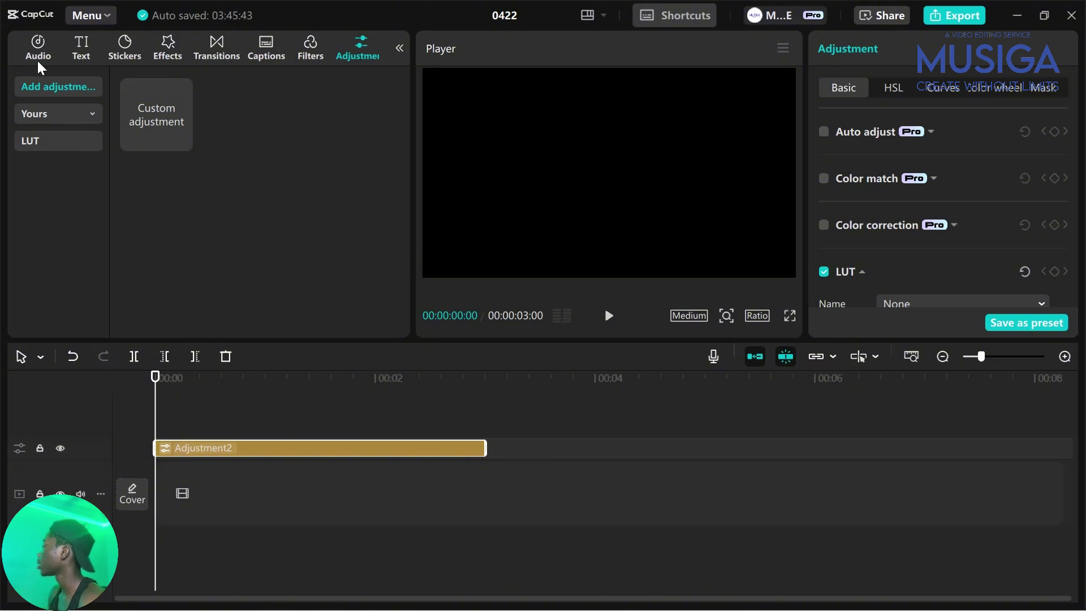
pyautogui.scroll(2, 47, 56)
pyautogui.click(27, 48)
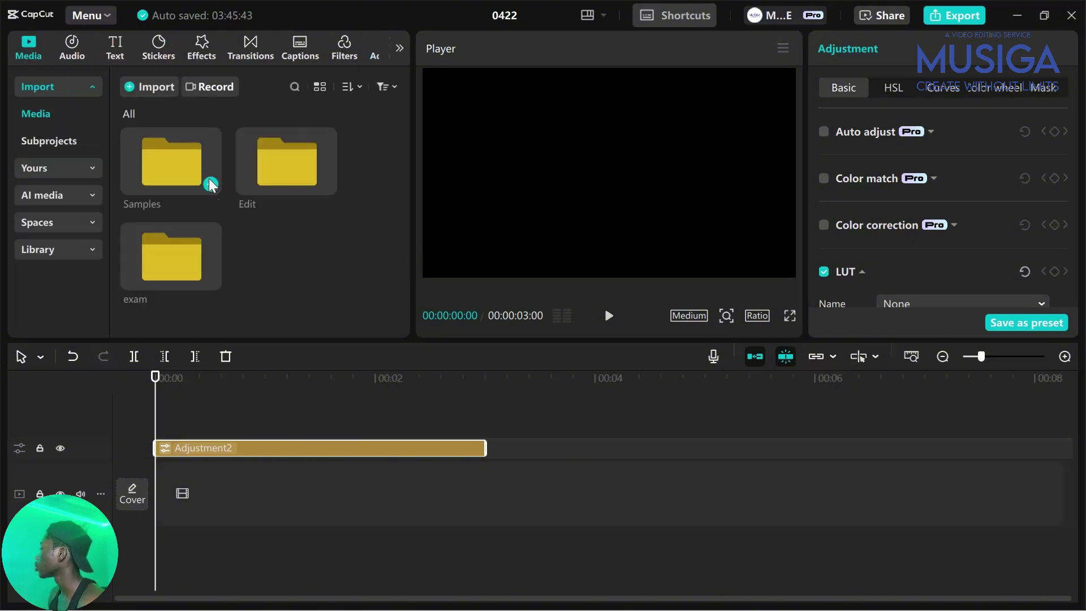
# Place Sung Jinwoo Vs Ice Elf-1.mp4 from the Edit folder on the main track.
pyautogui.doubleClick(263, 167)
pyautogui.moveTo(169, 162); pyautogui.dragTo(243, 459)
pyautogui.click(290, 422)
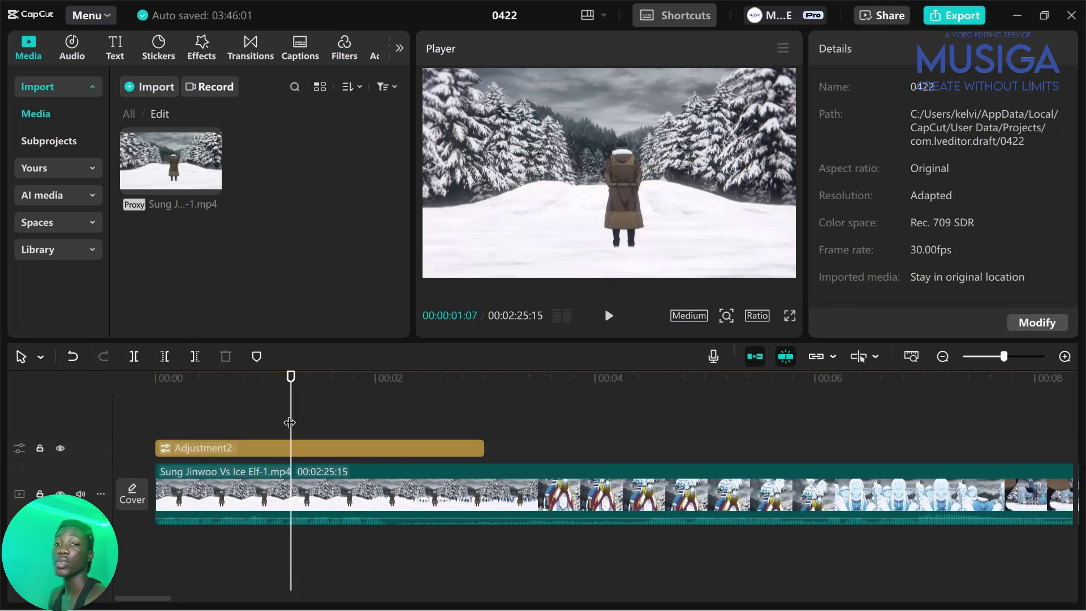
# Trim the clip's start and end so it runs exactly 3 seconds.
pyautogui.moveTo(290, 423); pyautogui.dragTo(922, 403)
pyautogui.press('q')
pyautogui.moveTo(208, 404); pyautogui.dragTo(594, 436)
pyautogui.press('q')
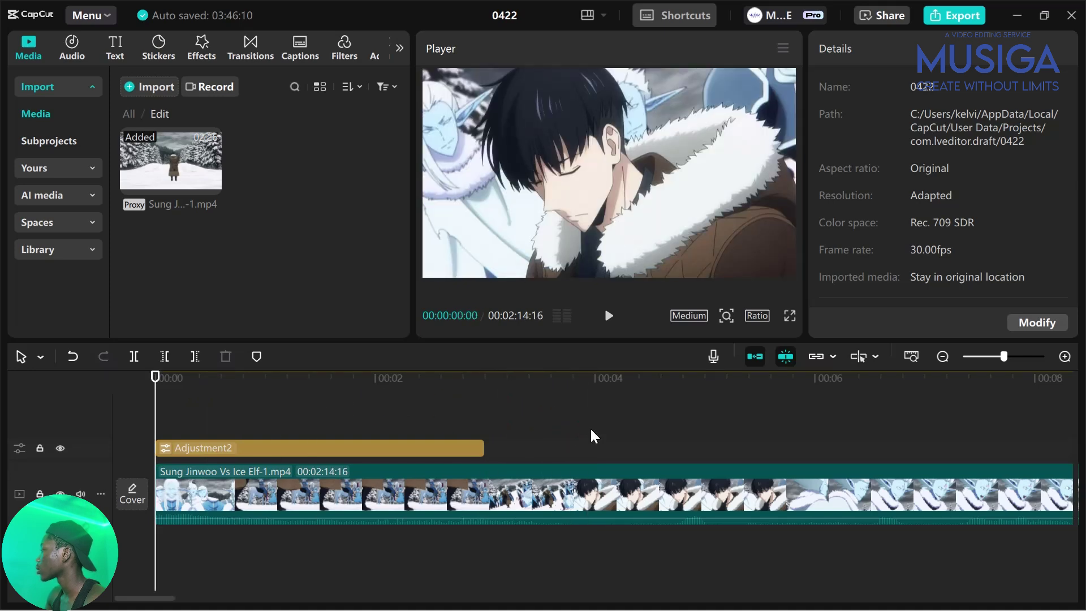
pyautogui.moveTo(191, 412); pyautogui.dragTo(483, 432)
pyautogui.press('w')
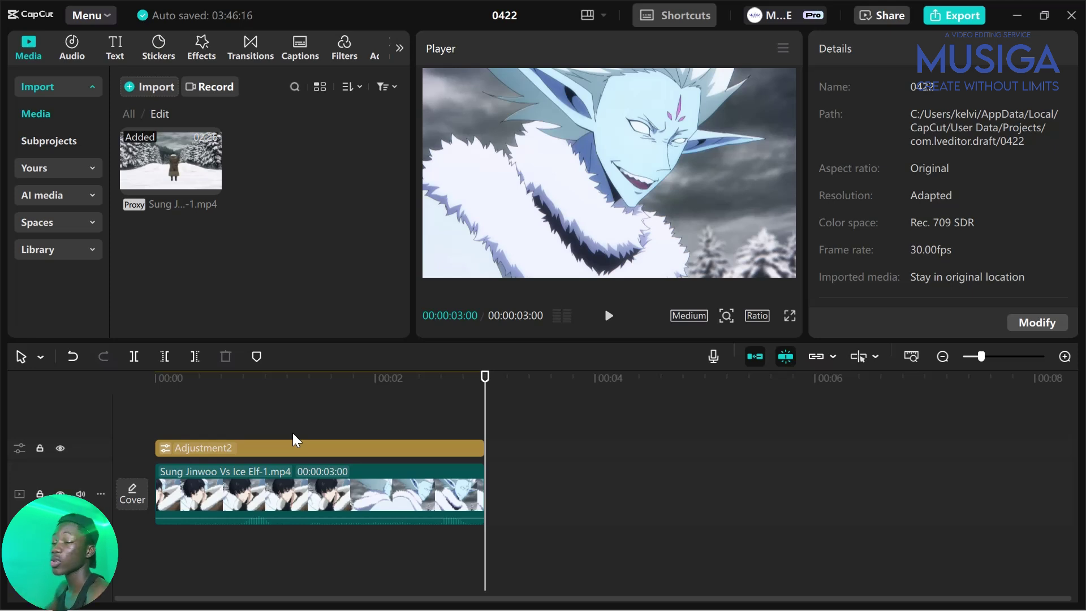
# Change the workspace layout and reopen Adjustment2's Basic colour settings, with LUT switched on.
pyautogui.click(291, 448)
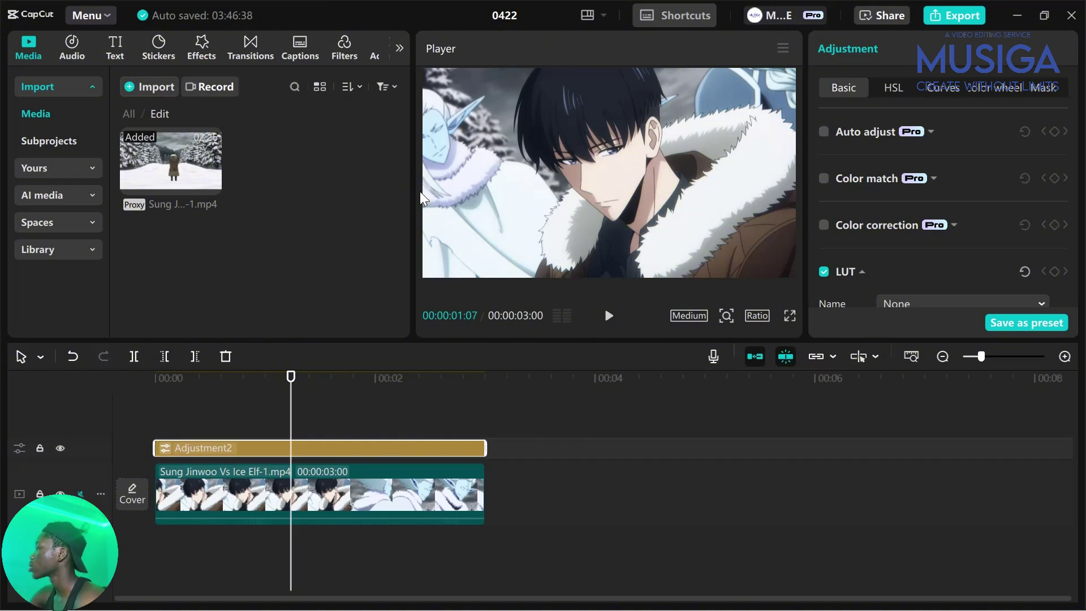
pyautogui.click(790, 164)
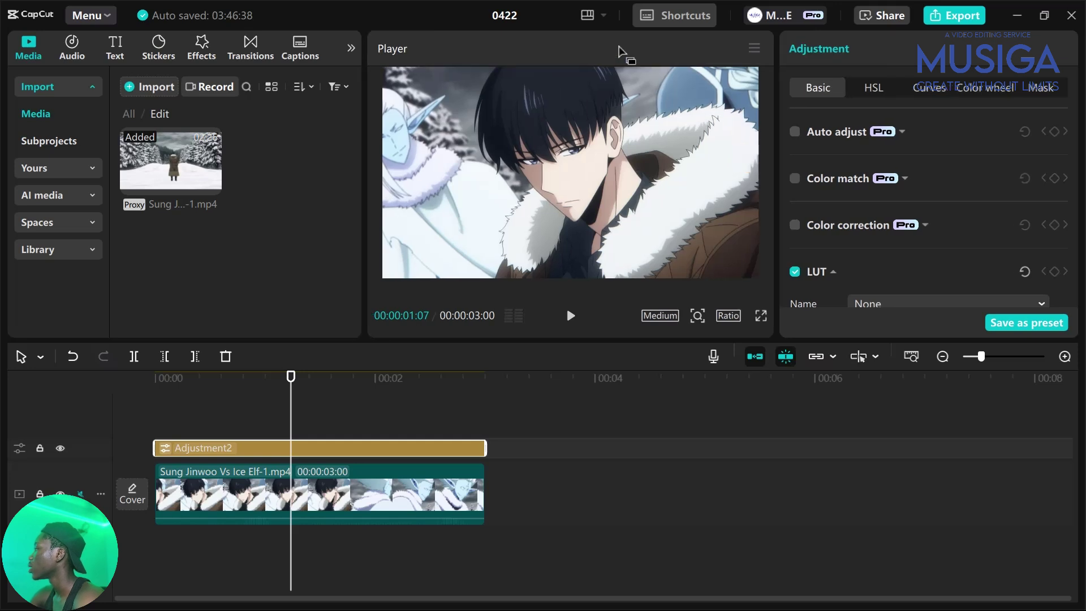
pyautogui.click(604, 16)
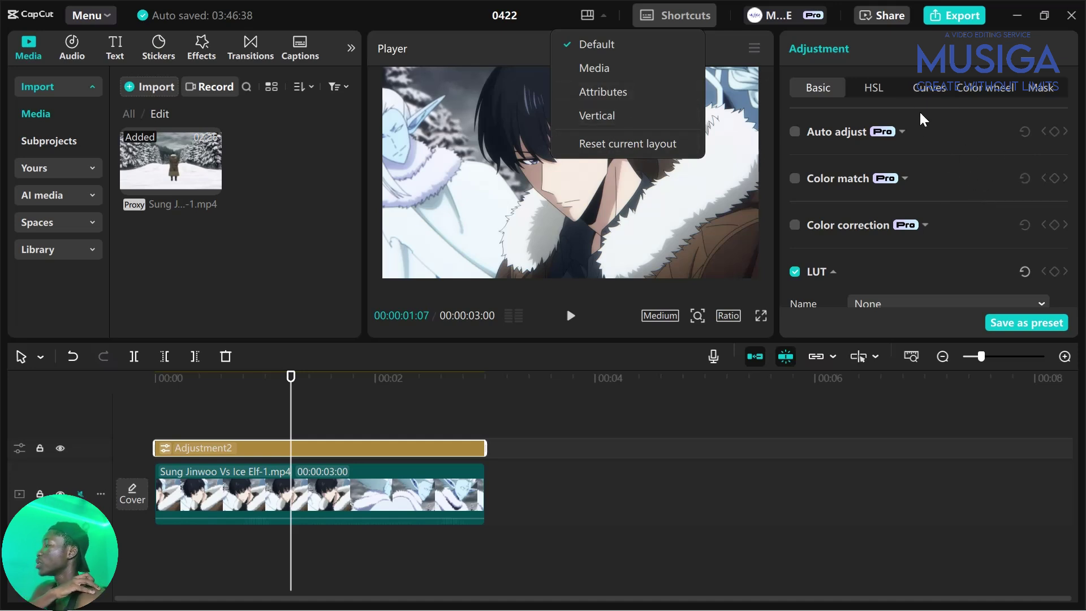
pyautogui.click(347, 396)
pyautogui.moveTo(347, 399); pyautogui.dragTo(204, 401)
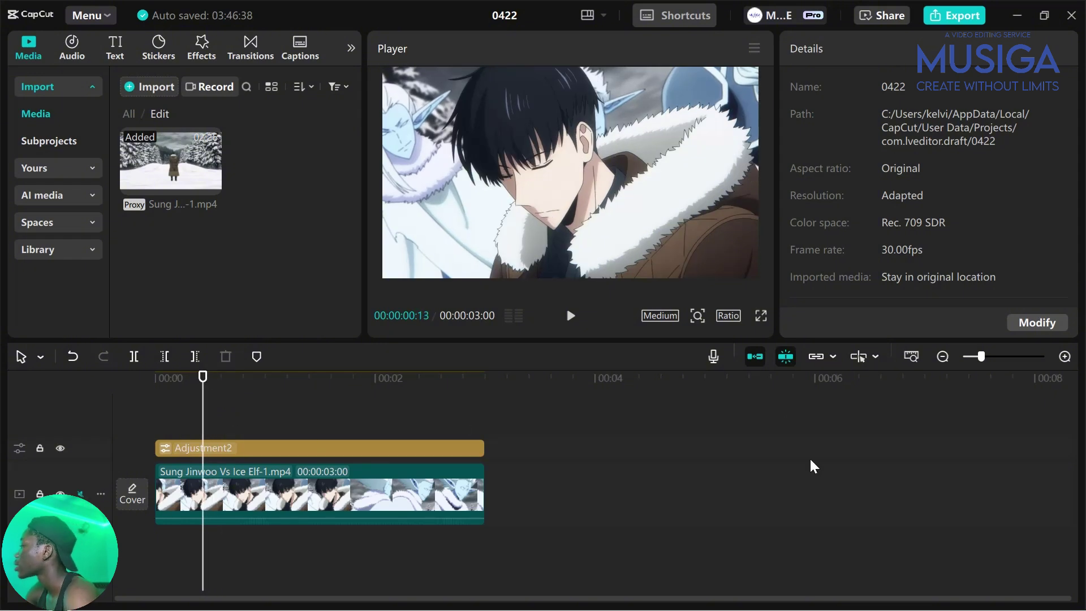
pyautogui.click(333, 449)
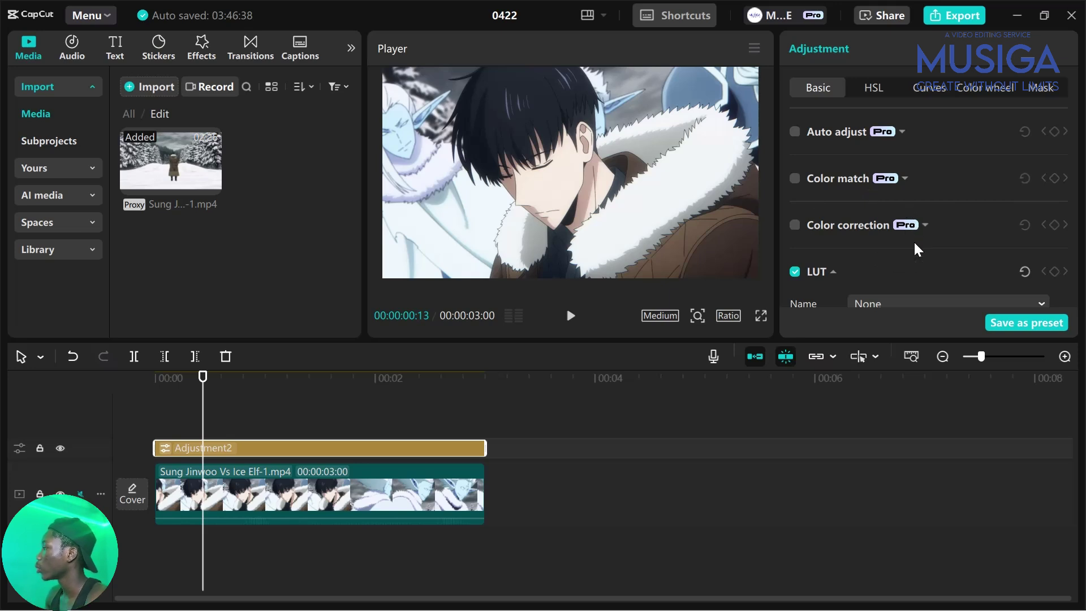
# Set the adjustment layer's Exposure to 5 under Lightness.
pyautogui.scroll(-5, 917, 245)
pyautogui.scroll(-4, 917, 249)
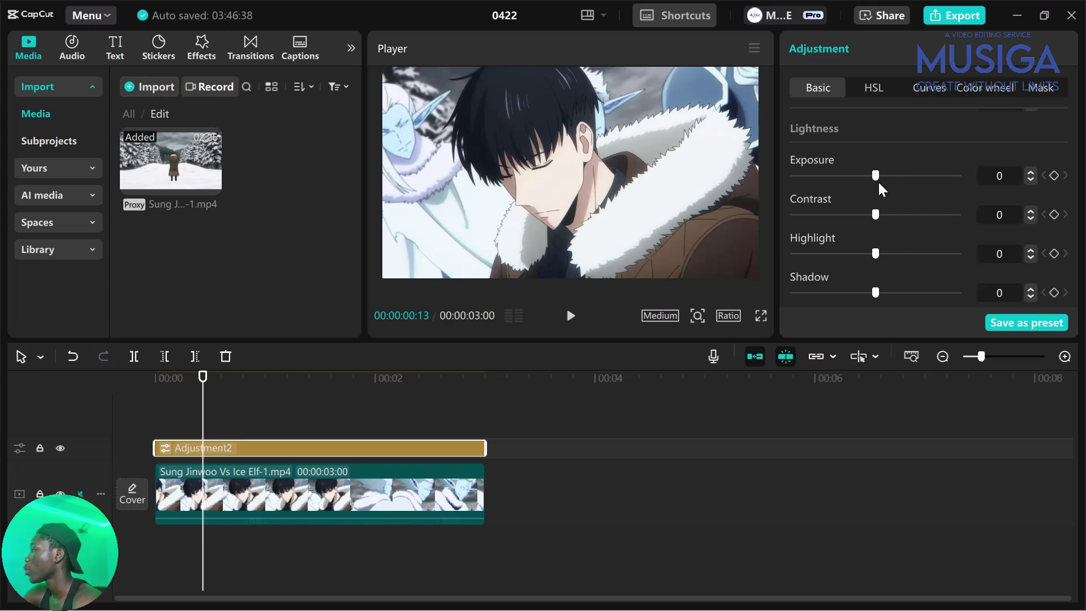
pyautogui.click(1011, 176)
pyautogui.write('5')
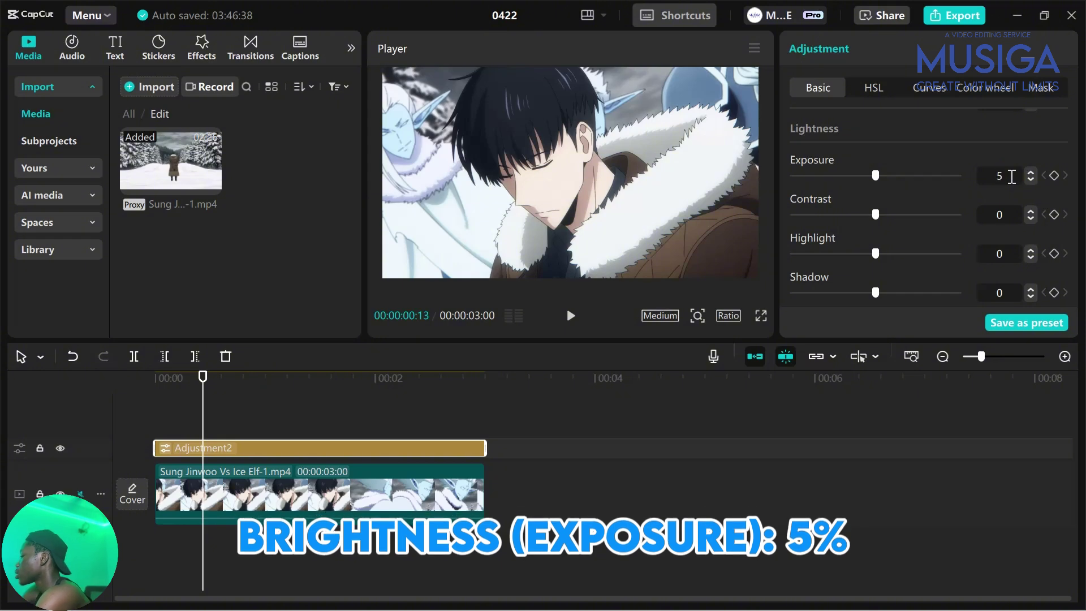
pyautogui.press('Return')
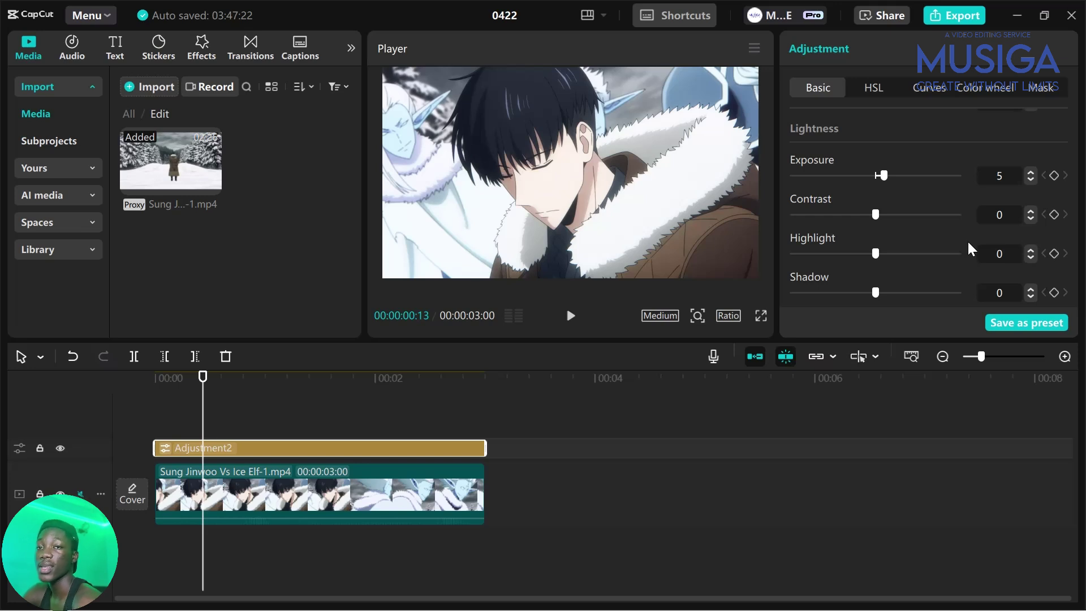
# Set the adjustment layer's Contrast to 6.
pyautogui.click(985, 213)
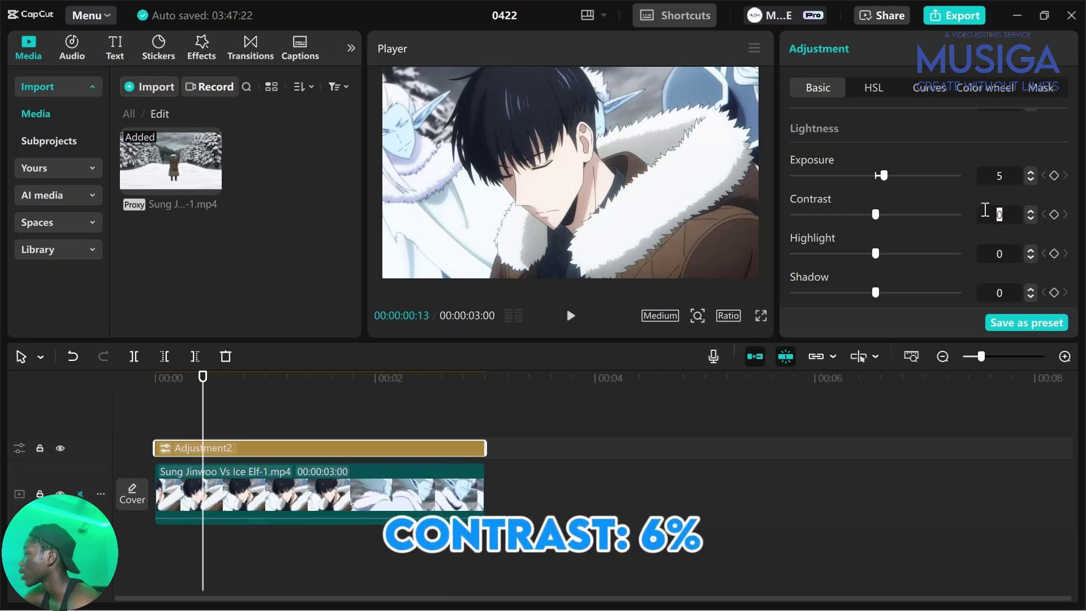
pyautogui.write('6')
pyautogui.press('Return')
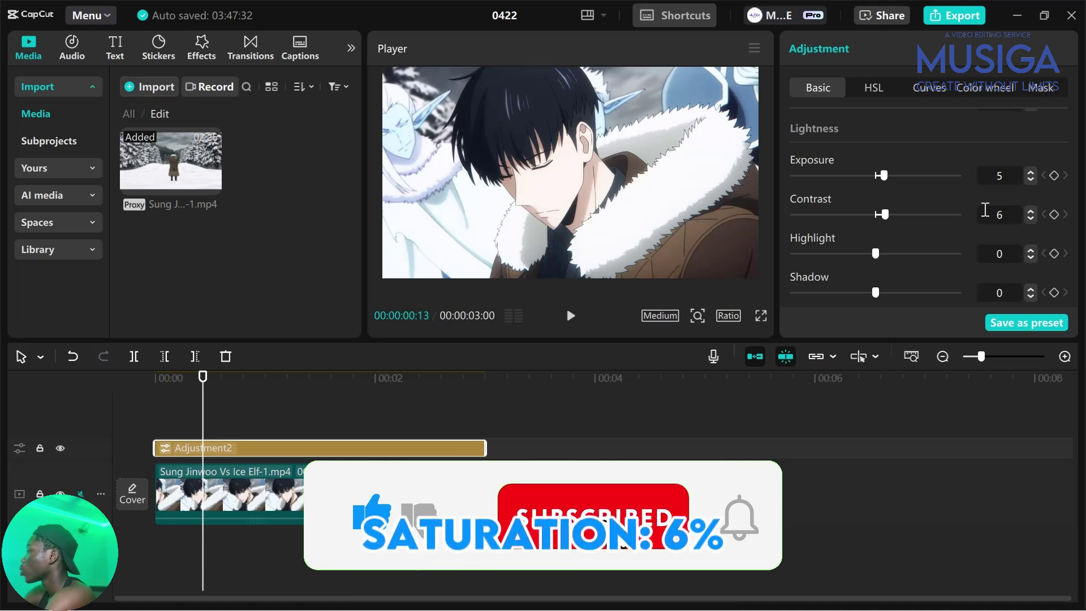
pyautogui.scroll(-8, 985, 209)
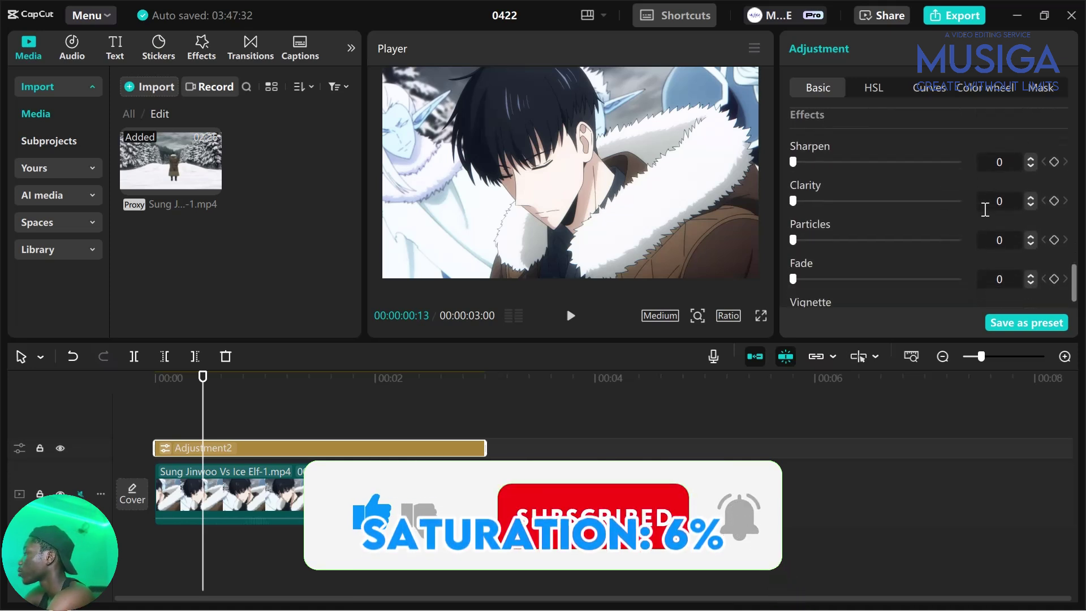
pyautogui.scroll(-1, 985, 210)
pyautogui.scroll(5, 985, 210)
pyautogui.scroll(8, 985, 210)
pyautogui.scroll(-1, 985, 209)
# Set the adjustment layer's Saturation to 6.
pyautogui.click(999, 264)
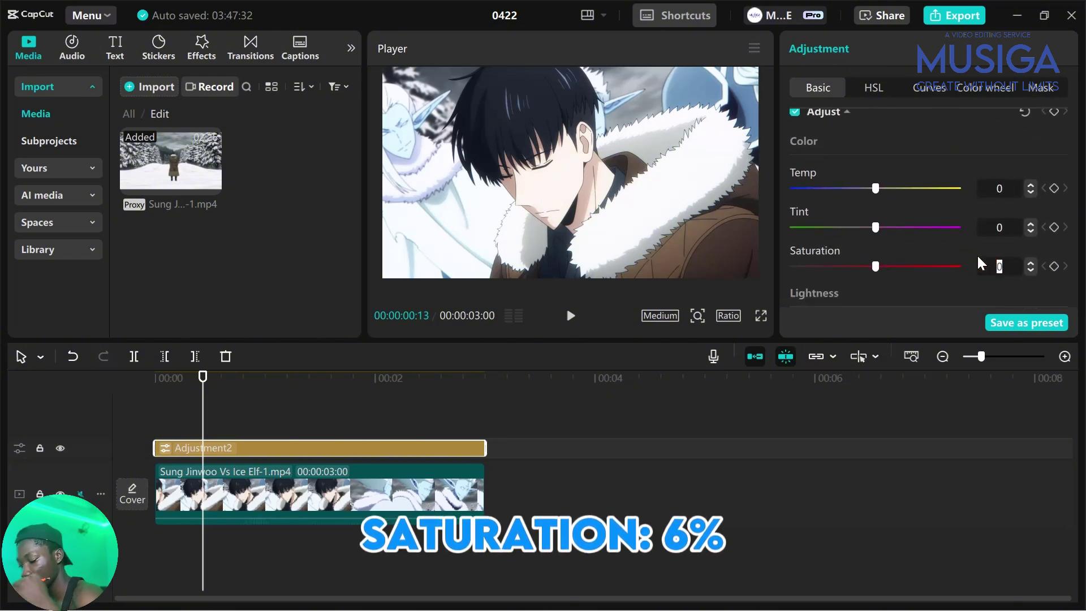
pyautogui.write('6')
pyautogui.press('Return')
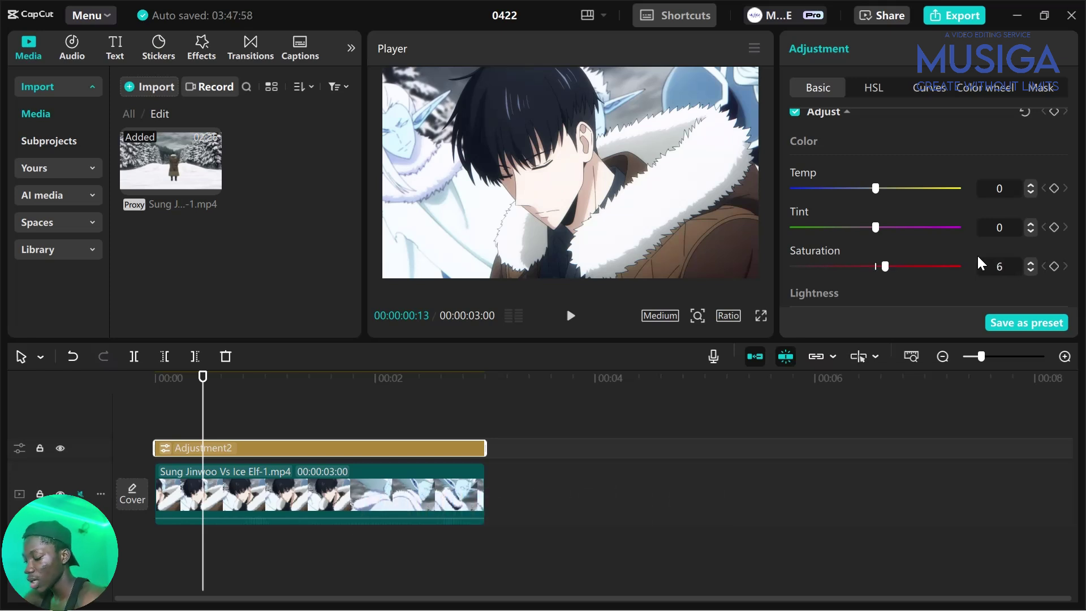
# Set Brilliance to 6.
pyautogui.scroll(-3, 982, 263)
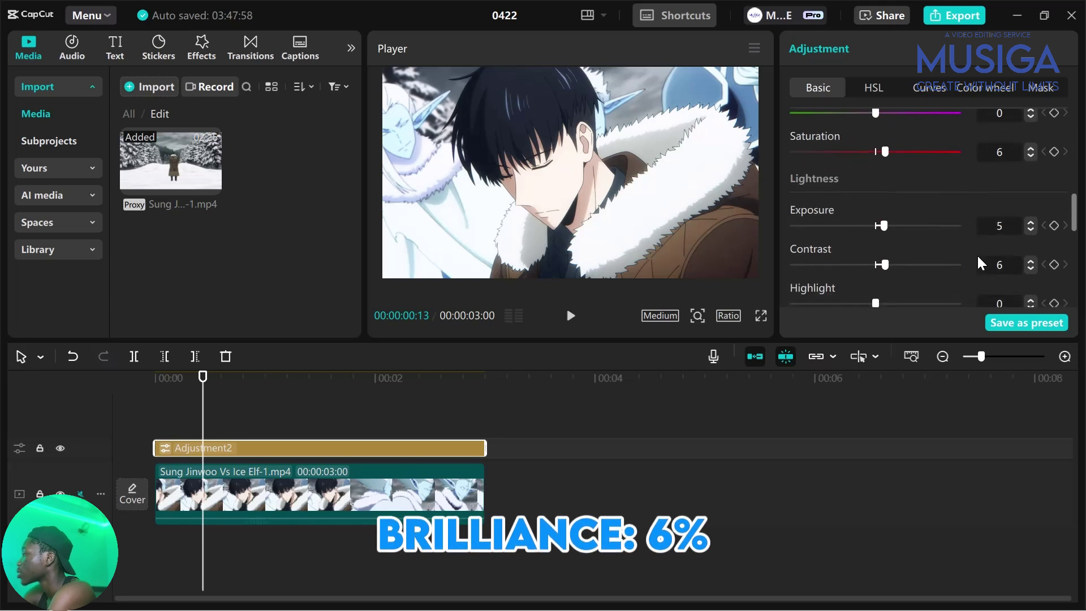
pyautogui.scroll(-4, 982, 263)
pyautogui.click(1000, 232)
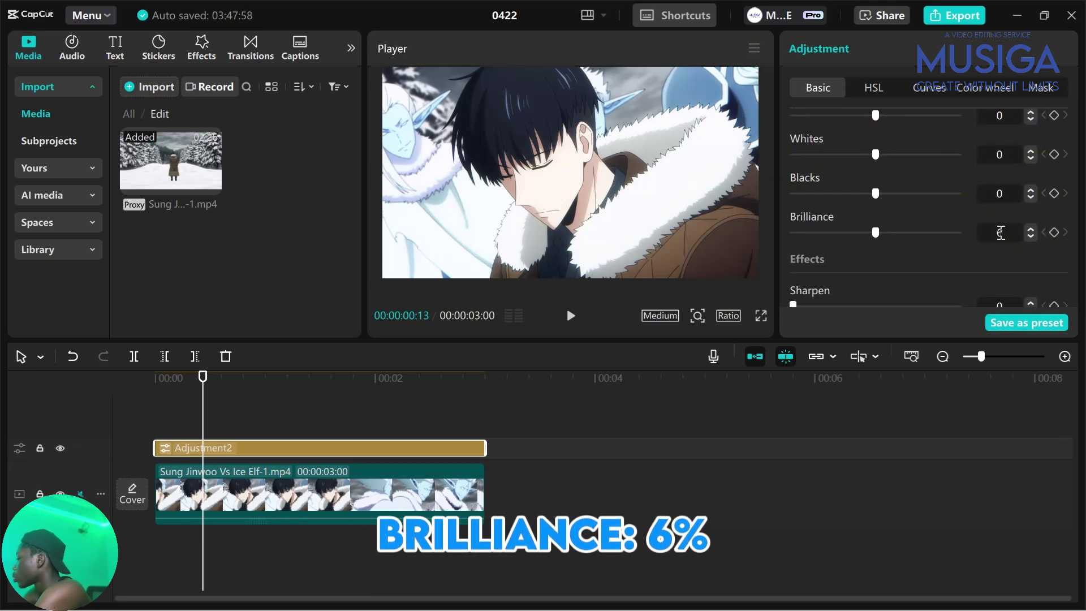
pyautogui.write('6')
pyautogui.press('Return')
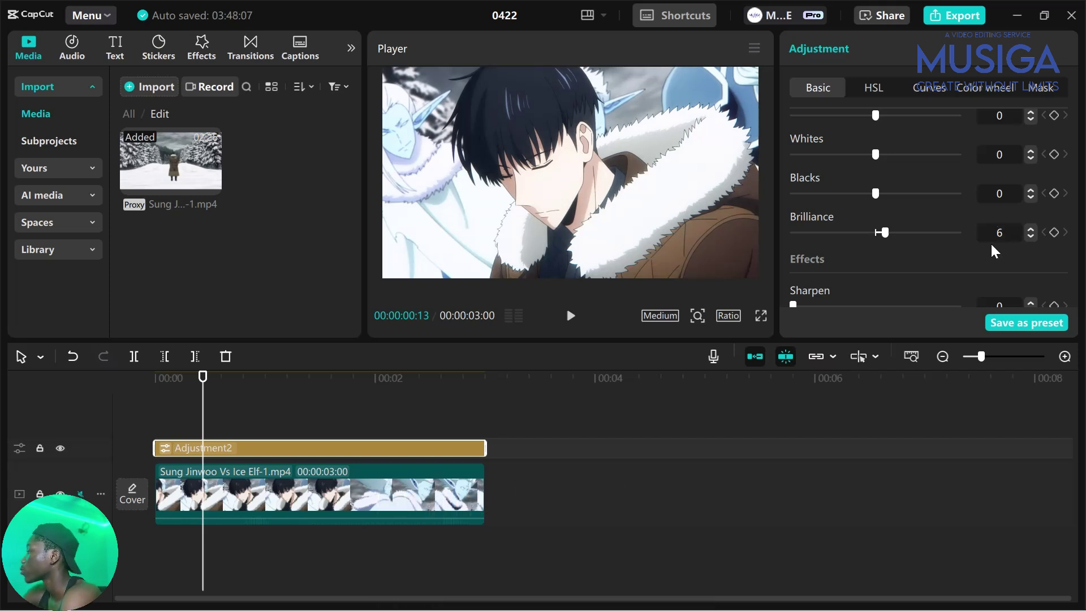
# Set Sharpen to 70 in the Effects section.
pyautogui.scroll(-3, 994, 250)
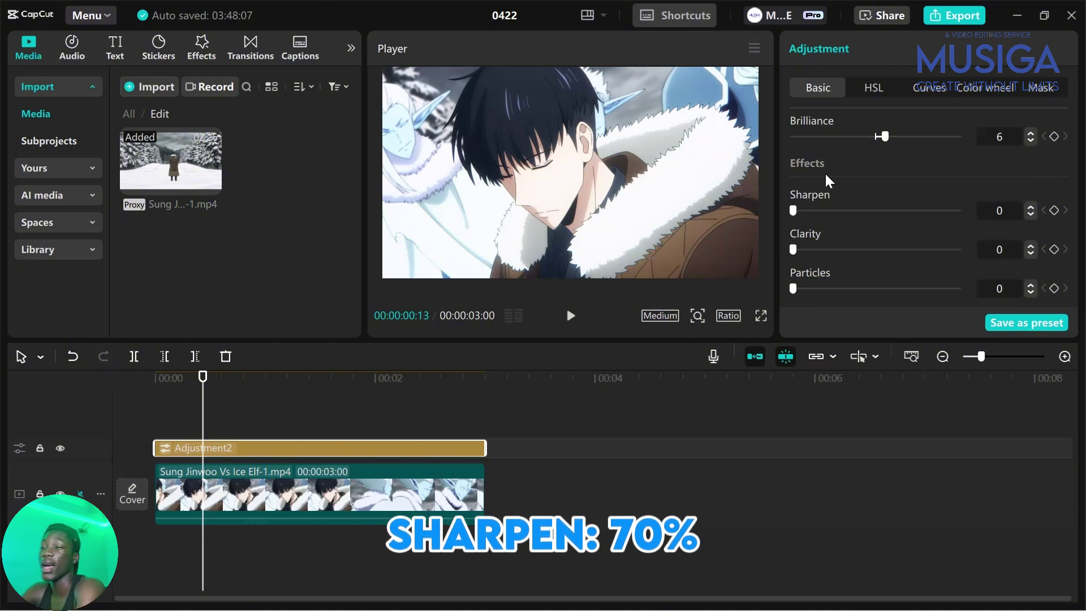
pyautogui.click(997, 217)
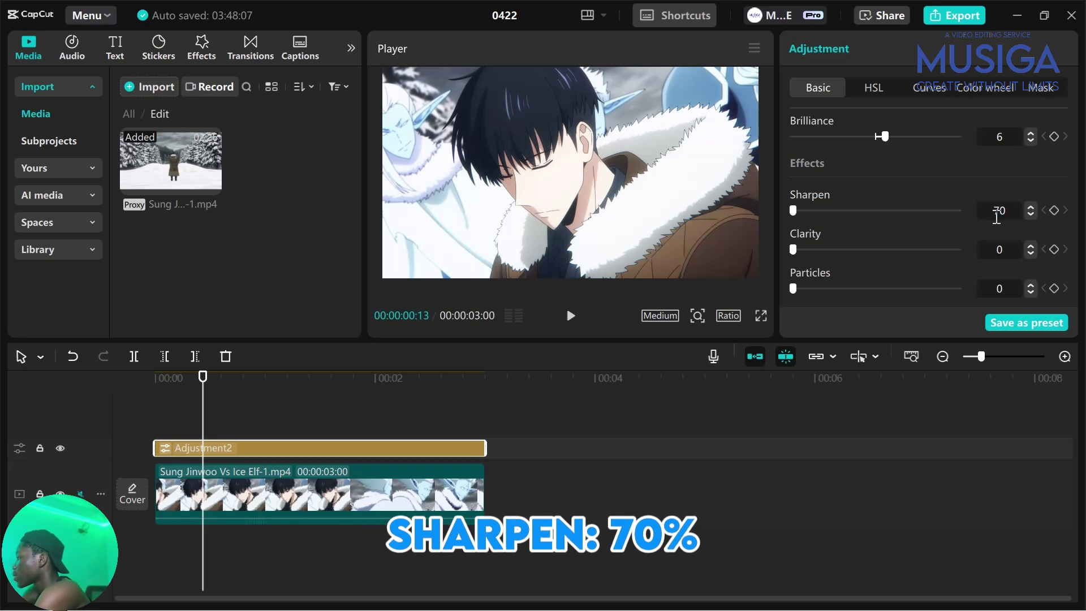
pyautogui.press('Return')
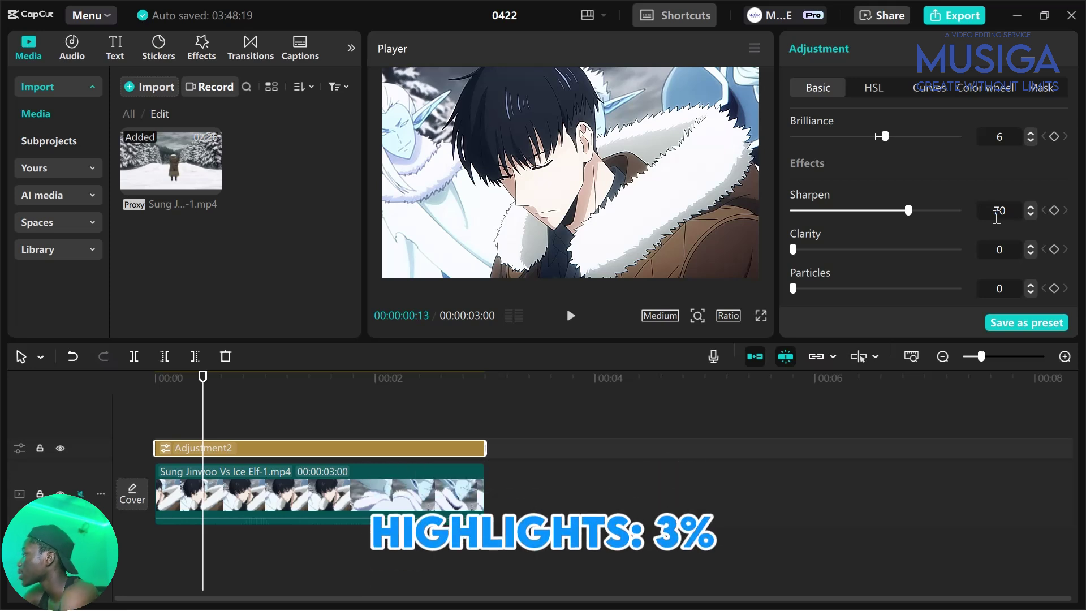
# Set the adjustment layer's Highlight to 3.
pyautogui.scroll(-2, 997, 216)
pyautogui.scroll(6, 997, 217)
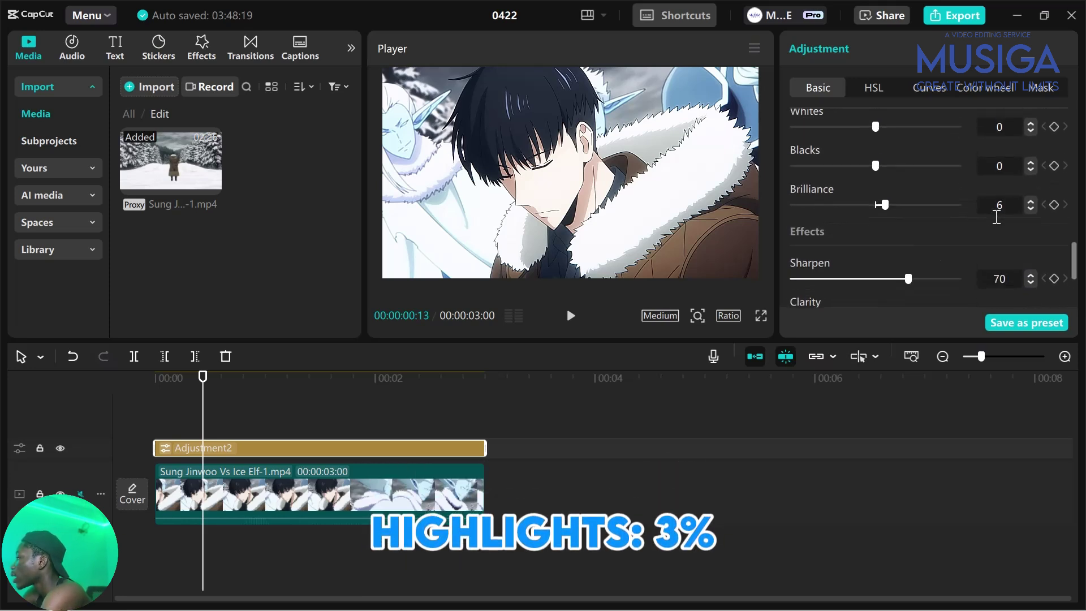
pyautogui.scroll(3, 997, 216)
pyautogui.click(1000, 208)
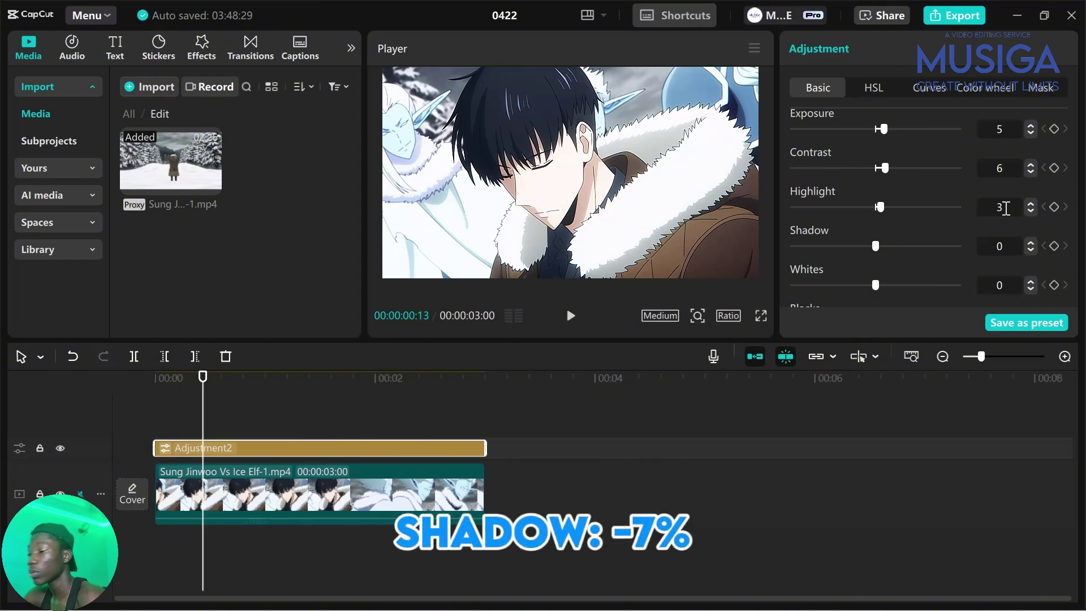
pyautogui.write('3')
# Lower Shadow to -7.
pyautogui.scroll(-1, 921, 235)
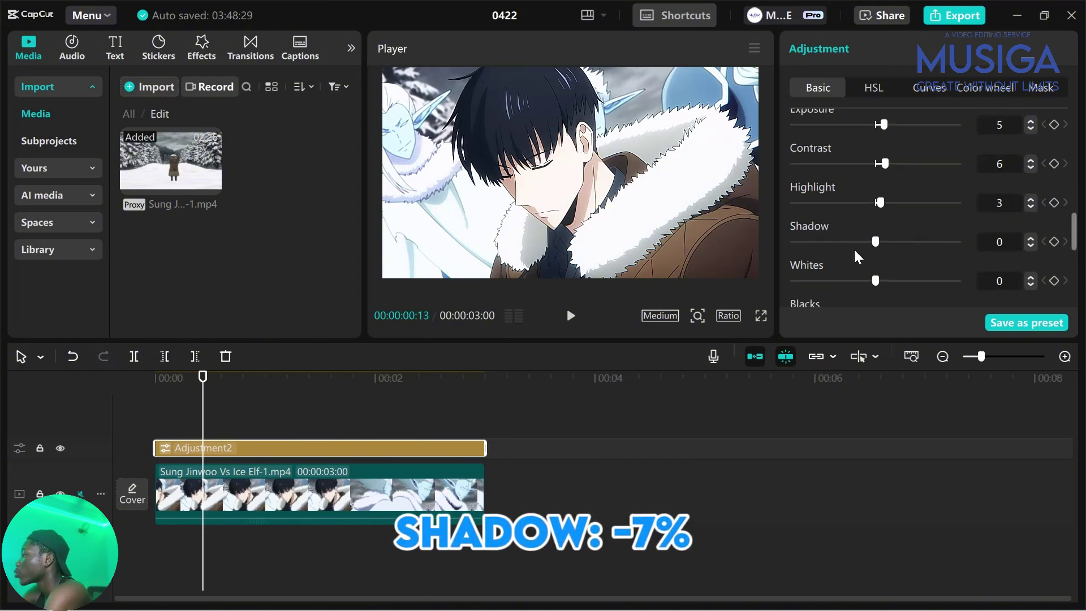
pyautogui.click(1016, 242)
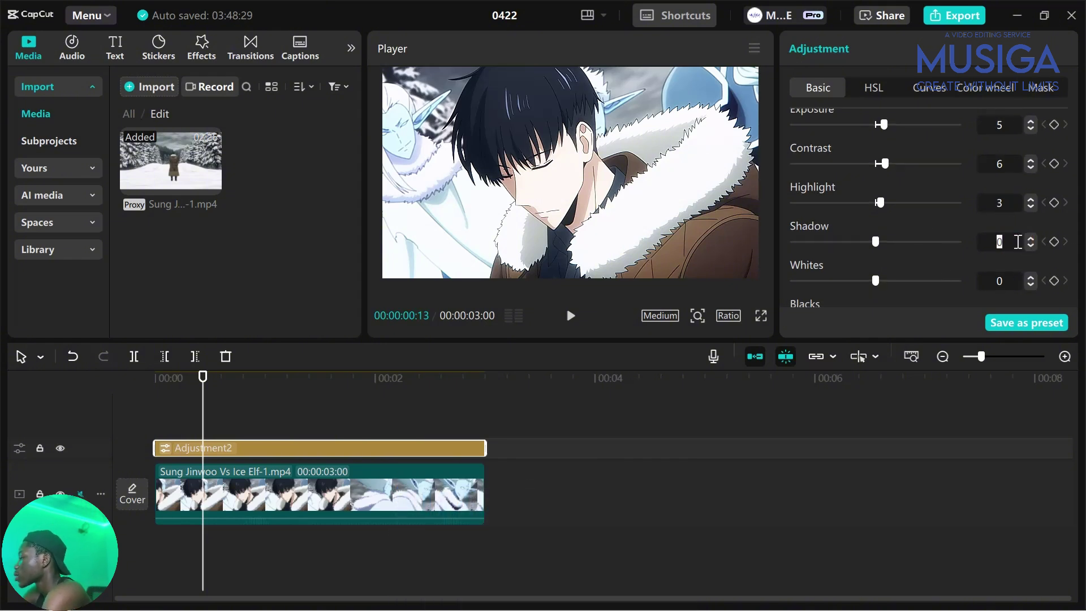
pyautogui.press('Return')
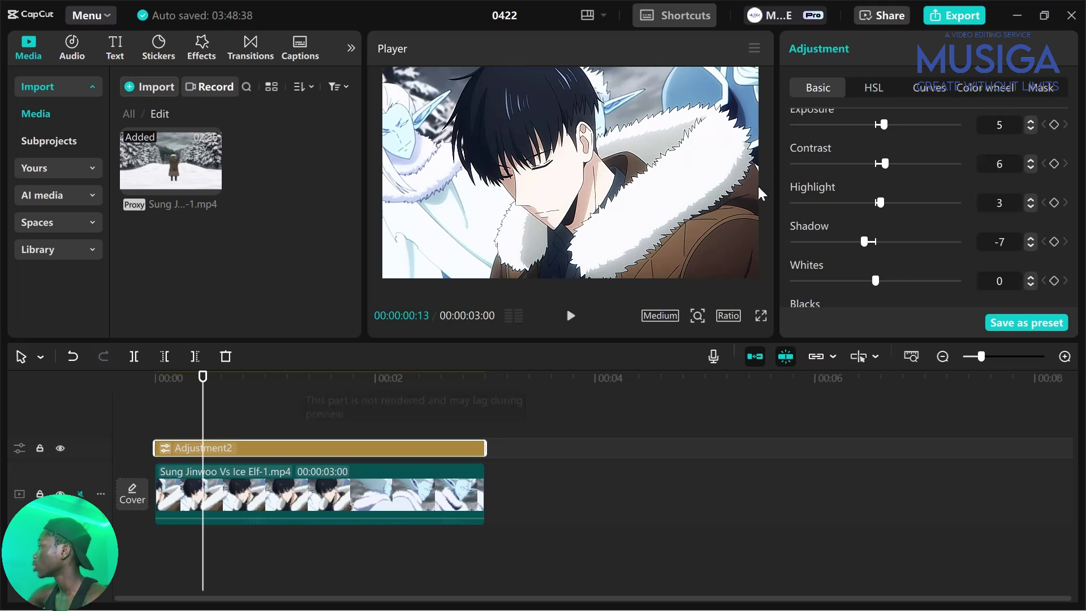
# Turn on Enhance image at UHD level for the anime clip and let it reach 100%.
pyautogui.click(334, 492)
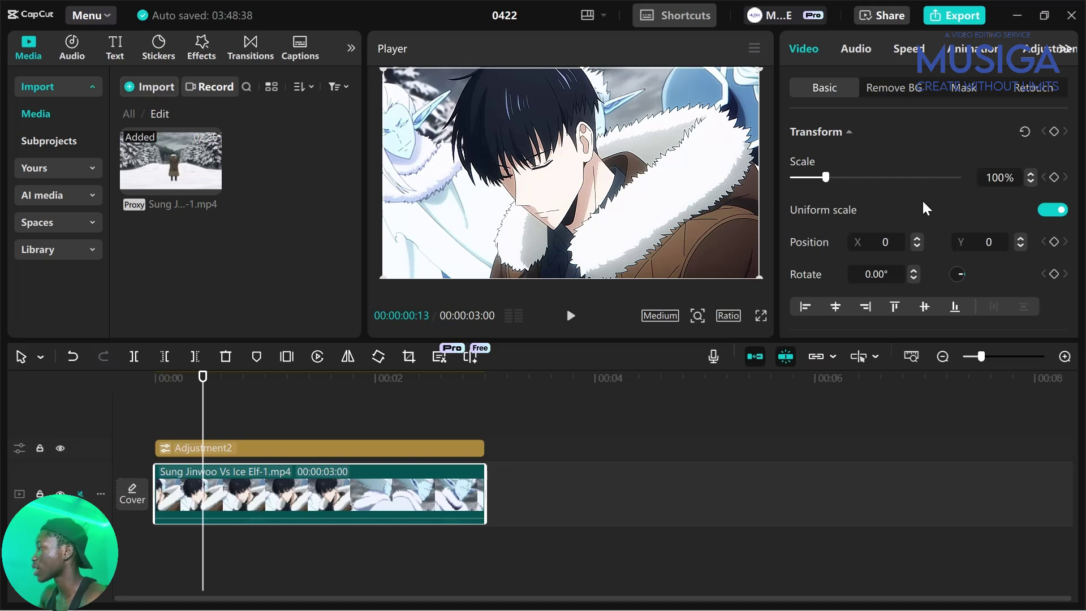
pyautogui.scroll(-8, 905, 222)
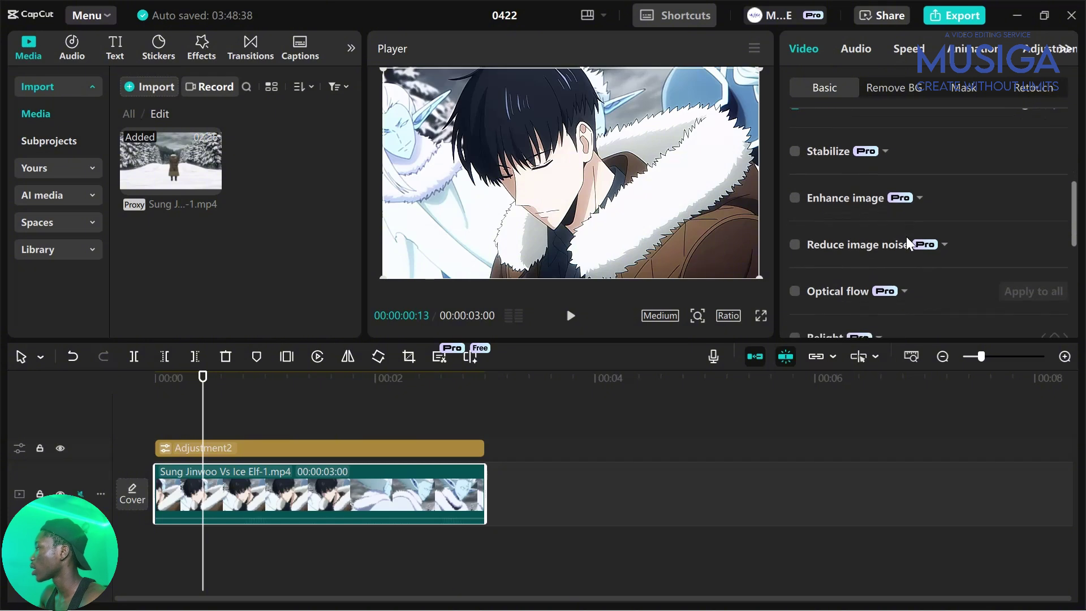
pyautogui.scroll(-1, 810, 269)
pyautogui.scroll(1, 804, 238)
pyautogui.click(907, 179)
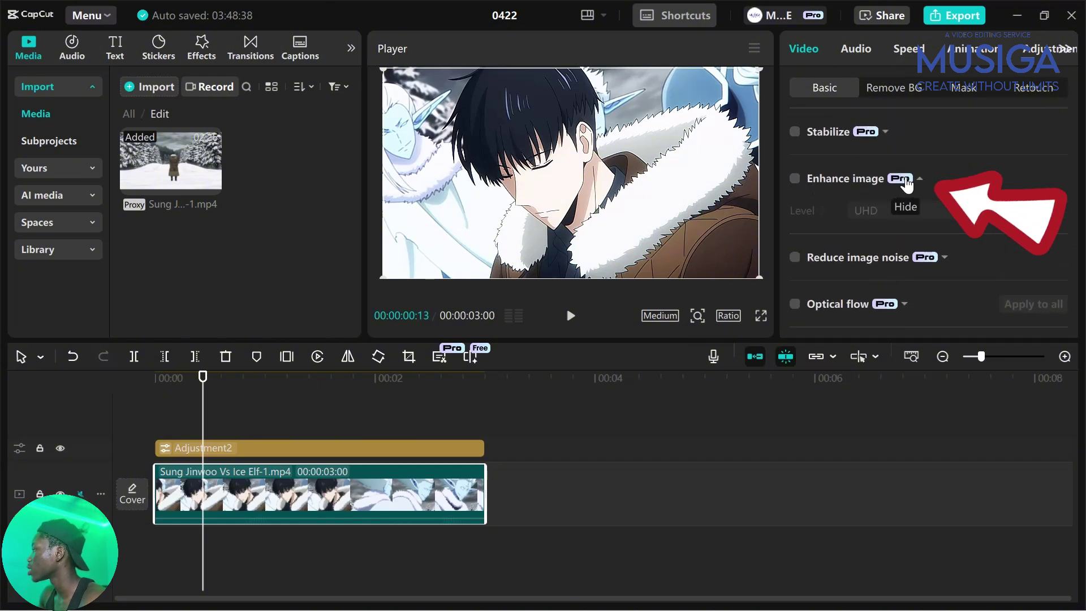
pyautogui.click(795, 178)
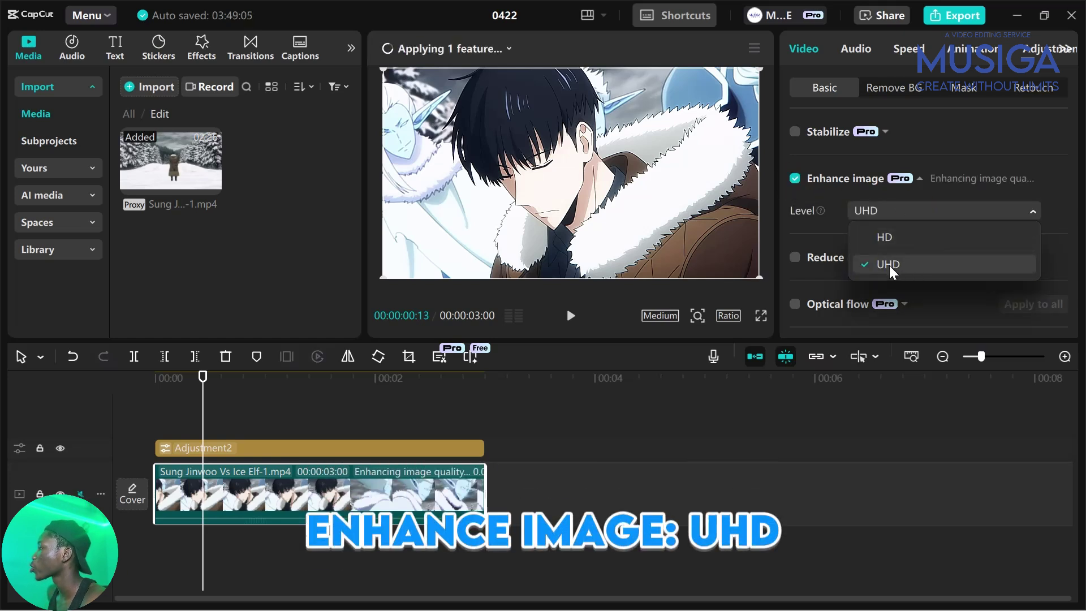
pyautogui.click(890, 265)
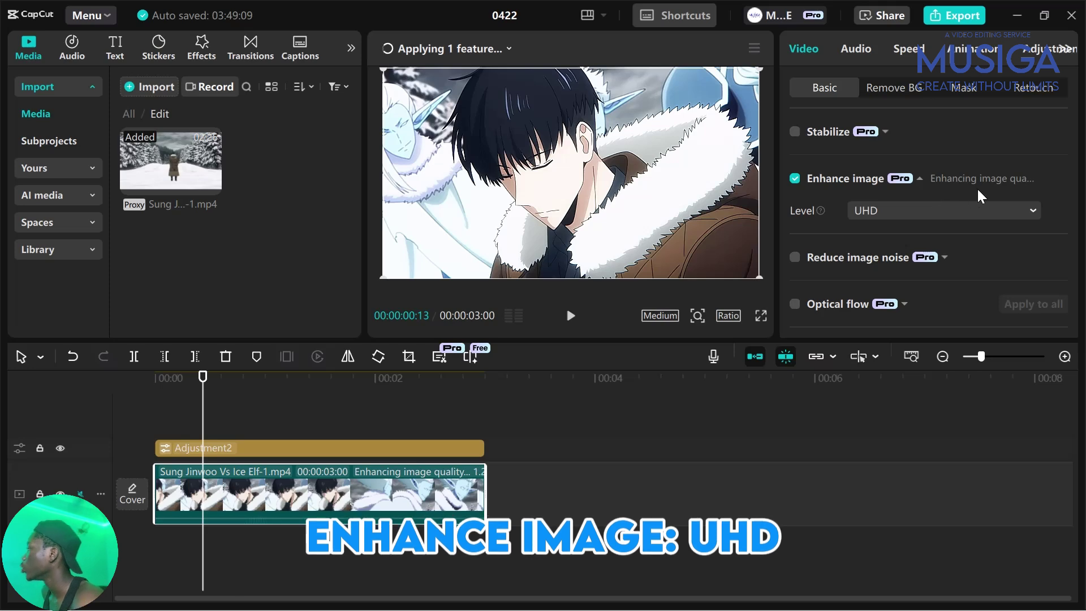
pyautogui.moveTo(503, 50)
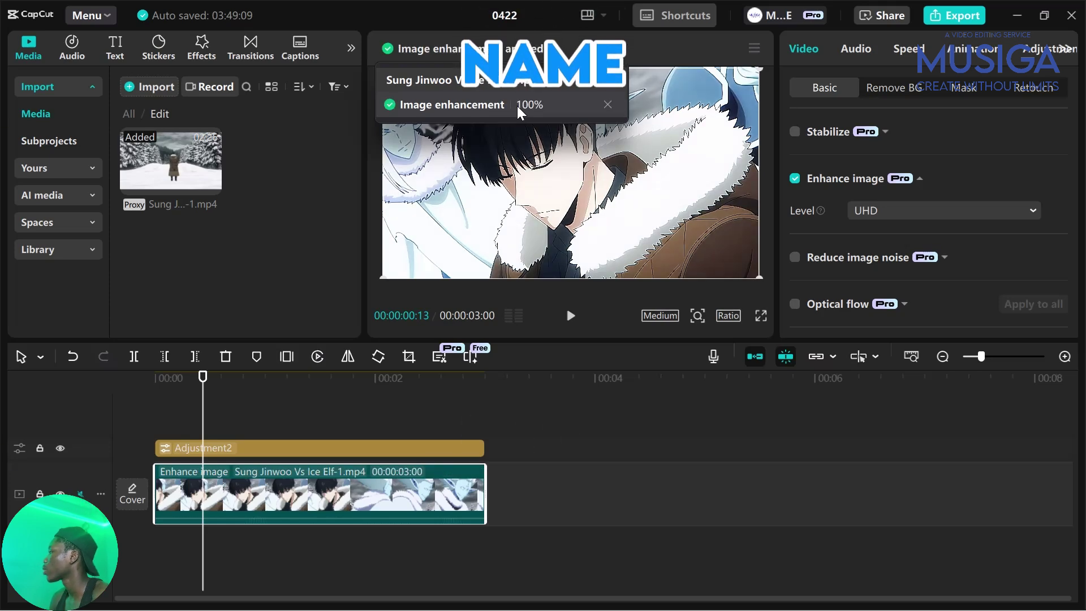
# Arrange the plain and enhanced 3-second clips back to back on the main track.
pyautogui.moveTo(365, 415); pyautogui.dragTo(225, 412)
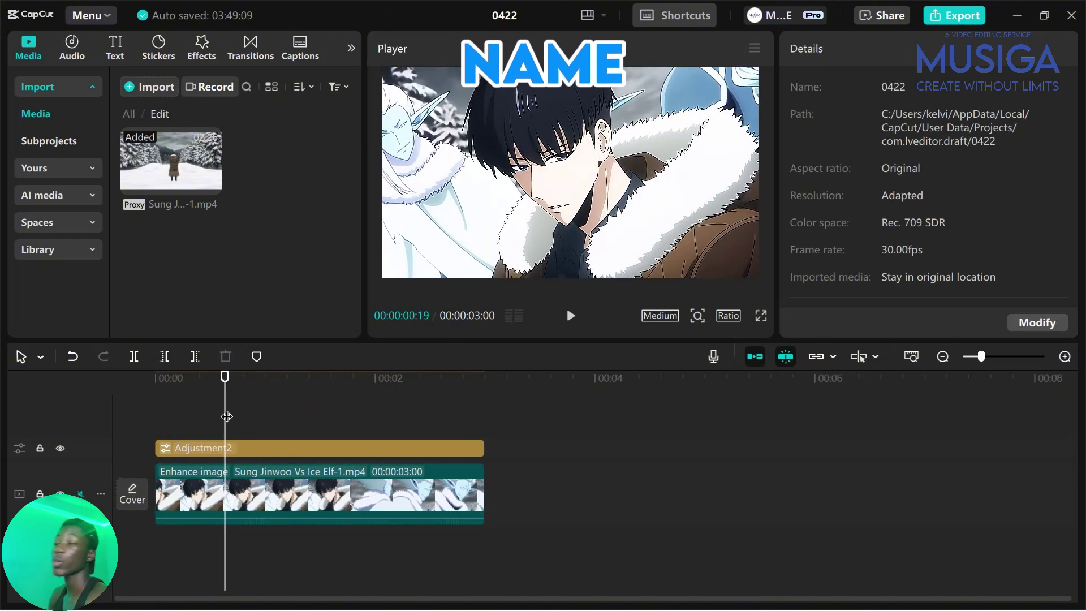
pyautogui.click(244, 448)
pyautogui.click(306, 488)
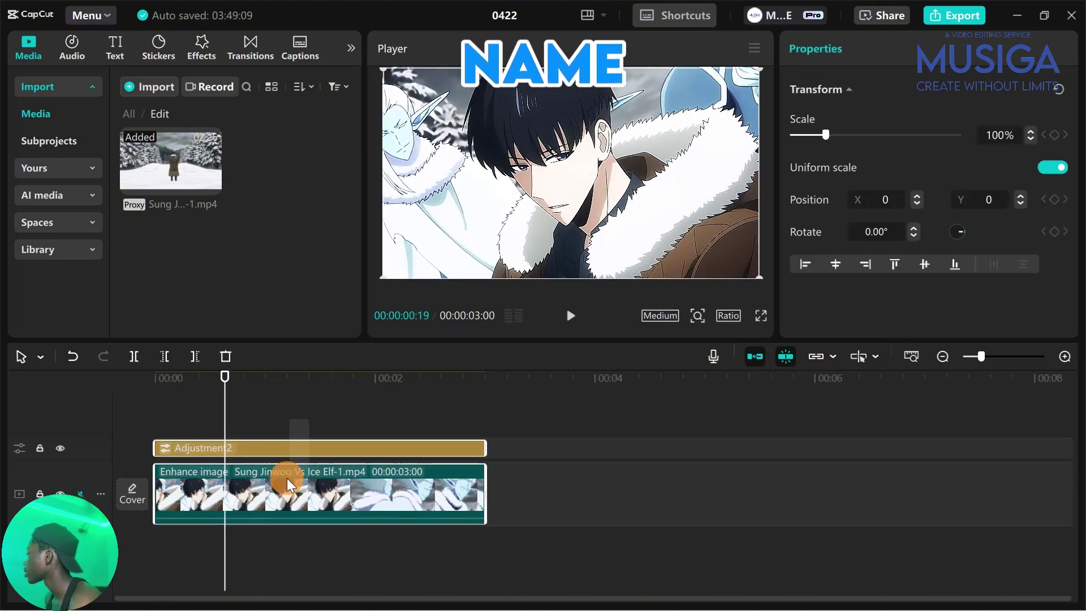
pyautogui.click(224, 436)
pyautogui.click(191, 496)
pyautogui.moveTo(225, 377); pyautogui.dragTo(155, 375)
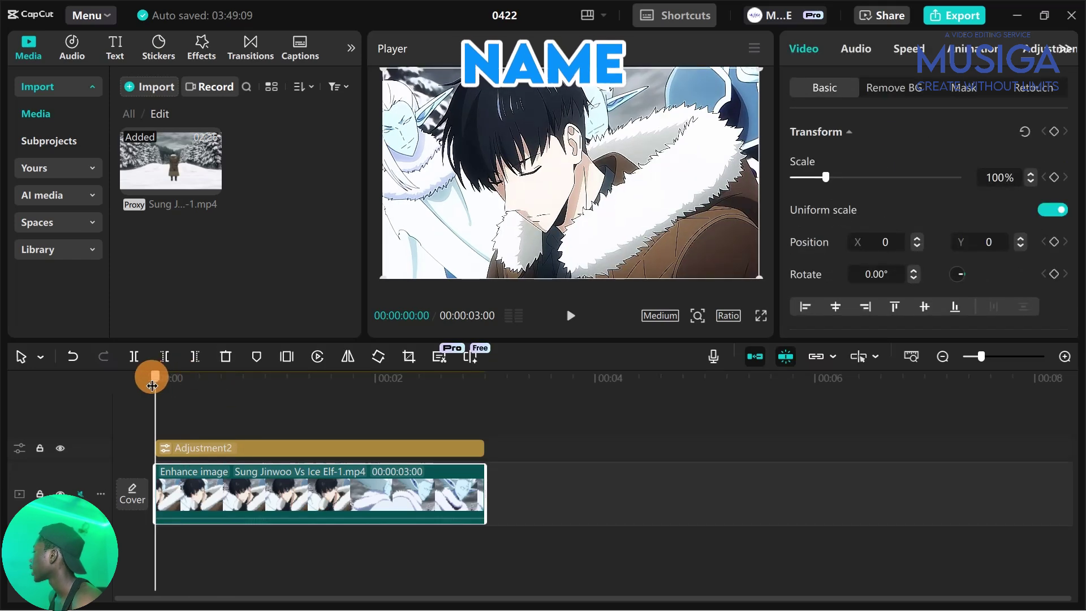
pyautogui.click(132, 448)
pyautogui.moveTo(154, 491); pyautogui.dragTo(142, 491)
# Move Adjustment2 over the enhanced second clip from 00:03 and play the comparison.
pyautogui.moveTo(233, 449); pyautogui.dragTo(665, 425)
pyautogui.click(812, 443)
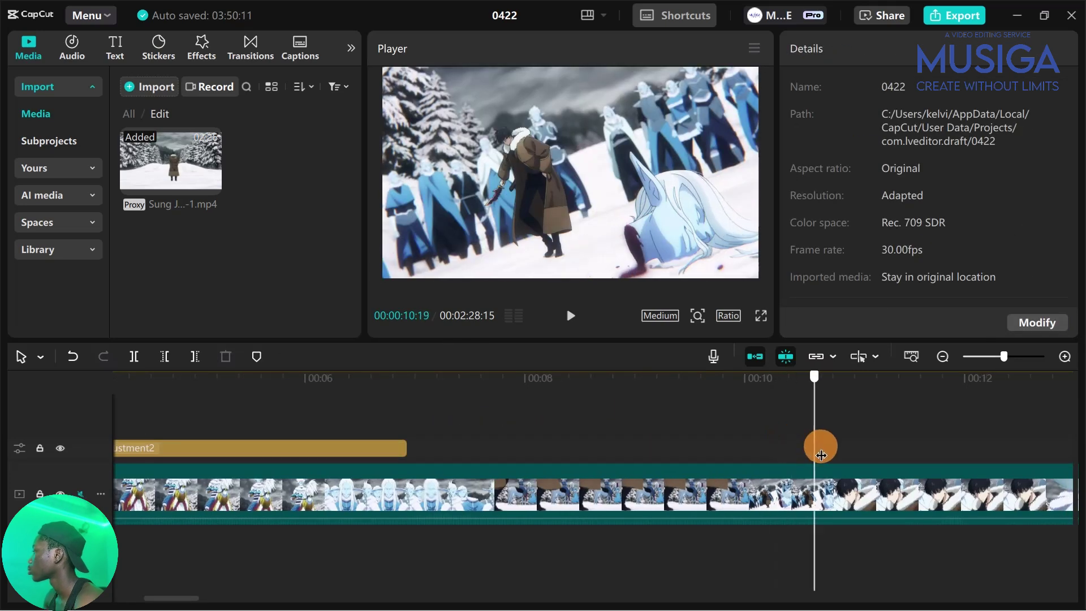
pyautogui.press('q')
pyautogui.click(189, 454)
pyautogui.click(512, 486)
pyautogui.hotkey('ctrl', 'z')
pyautogui.hotkey('ctrl', 'z')
pyautogui.click(415, 432)
pyautogui.click(318, 413)
pyautogui.moveTo(318, 413); pyautogui.dragTo(560, 436)
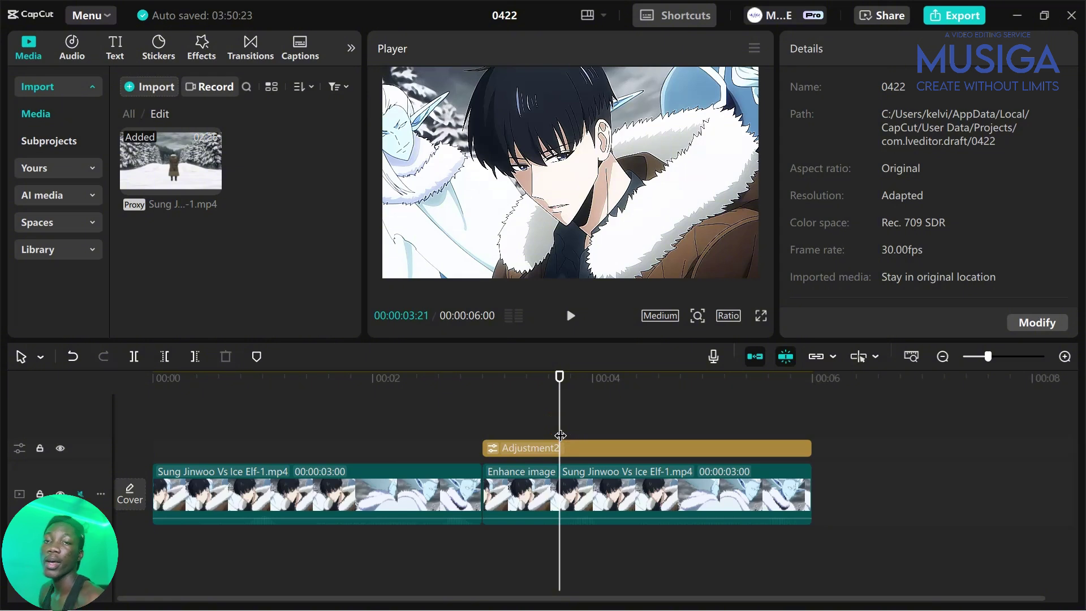